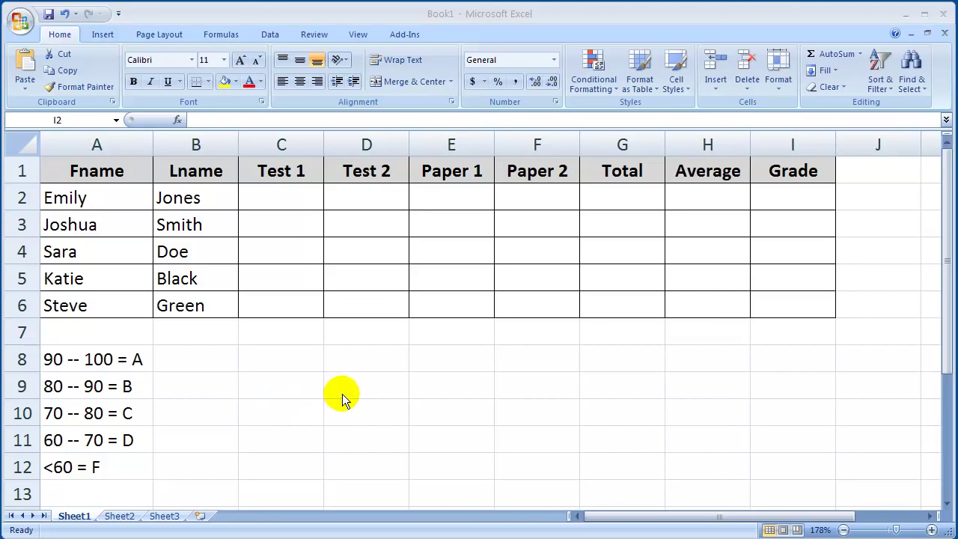
Step: Enter 100 in C2 and fill it across Test 1, Test 2, Paper 1 and Paper 2
click(291, 197)
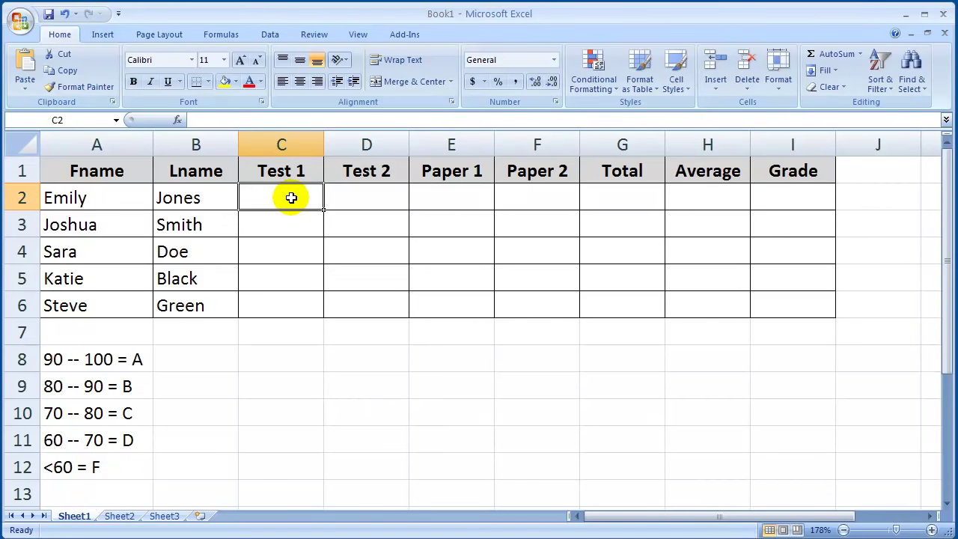
text(100)
key(Return)
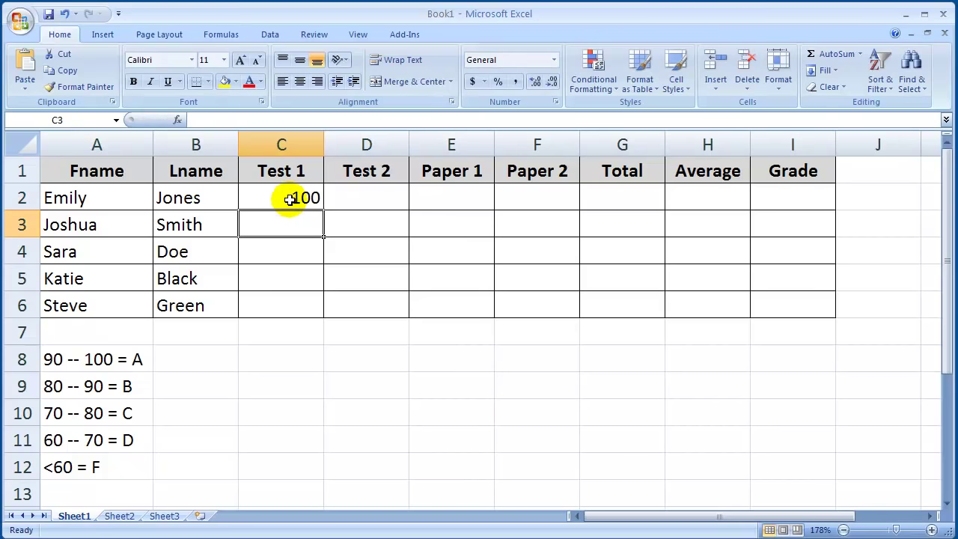
click(284, 197)
drag(322, 210, 573, 210)
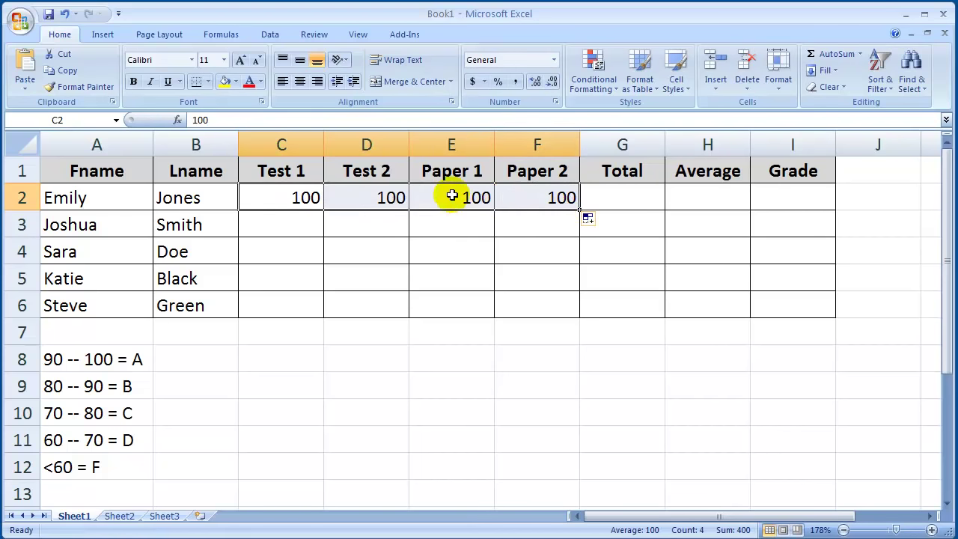
click(386, 196)
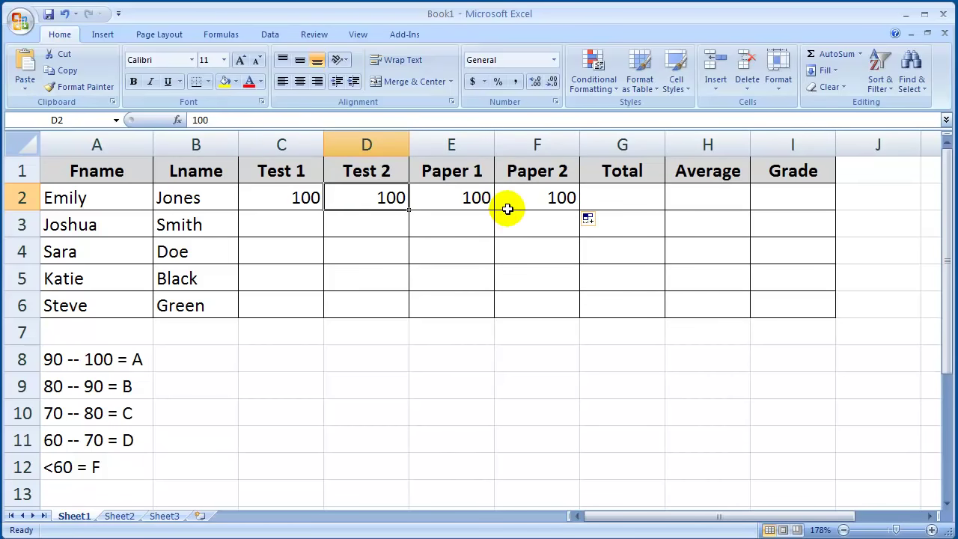
Step: Enter =SUM(C2:F2) in G2, correcting the range end from E2 to F2
click(631, 195)
text(=)
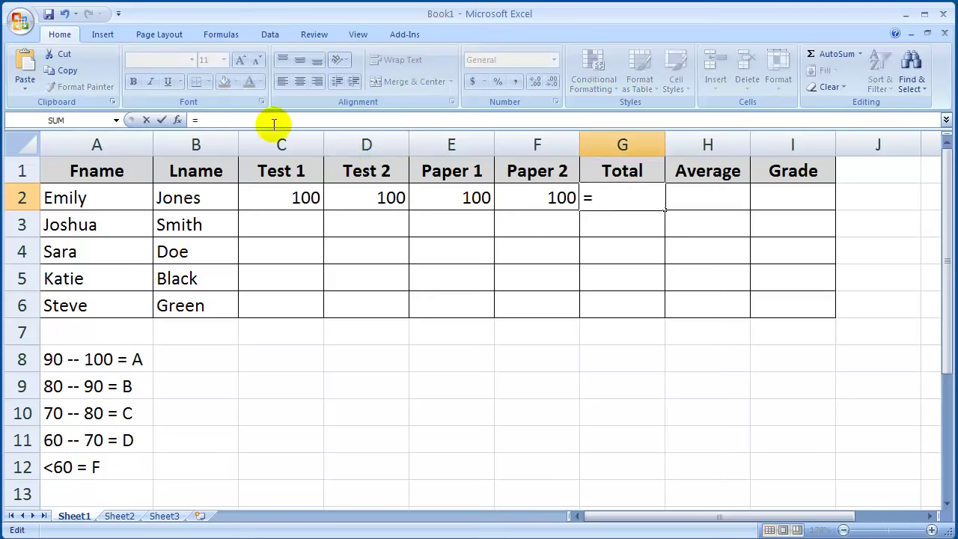
text(sum)
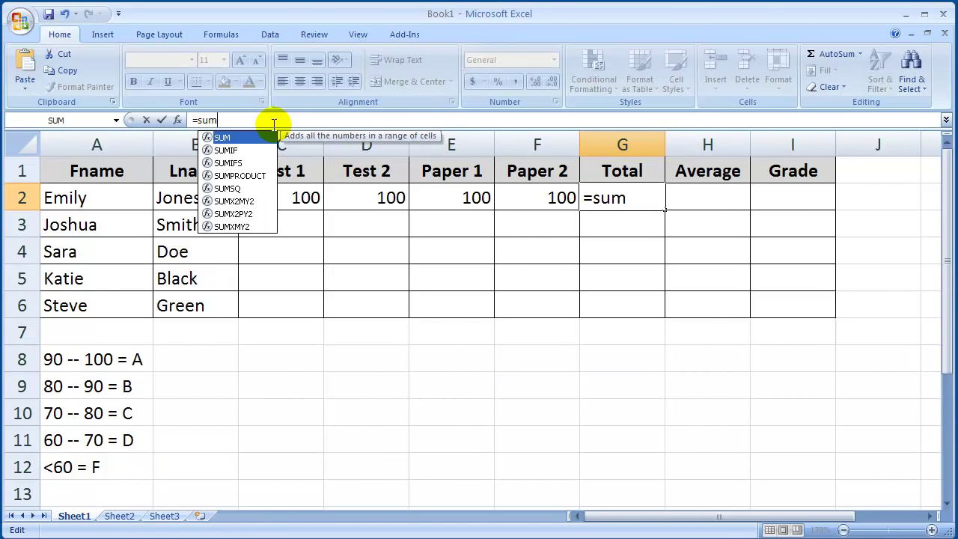
text(()
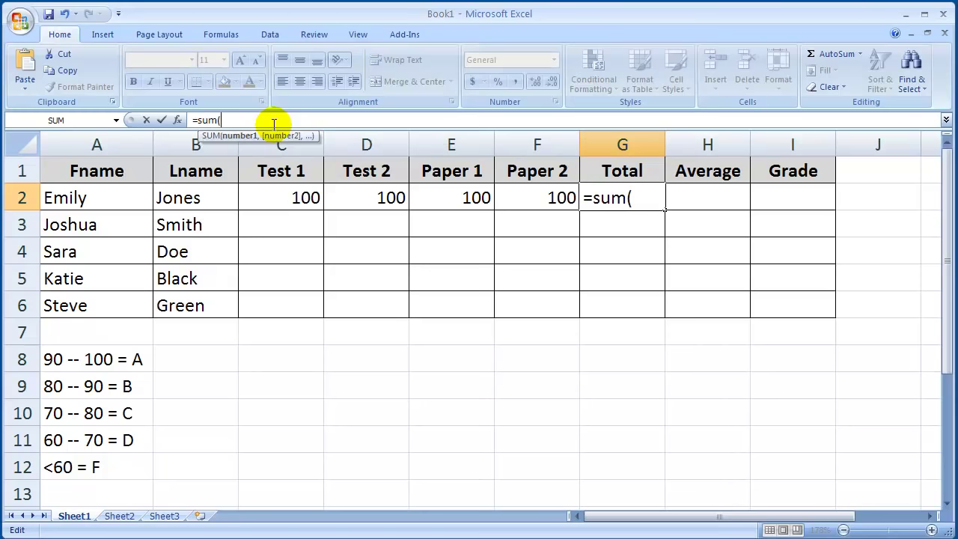
click(282, 197)
drag(282, 197, 456, 199)
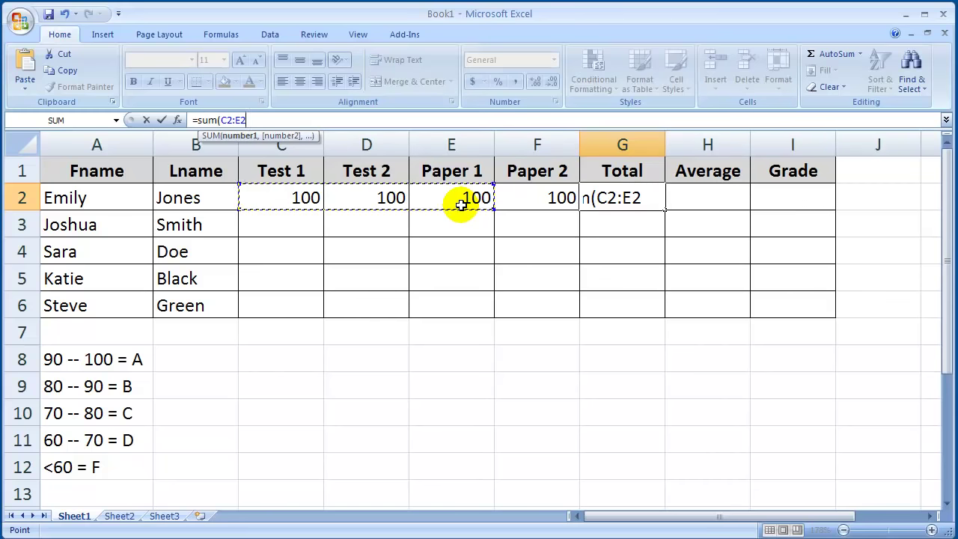
key(Return)
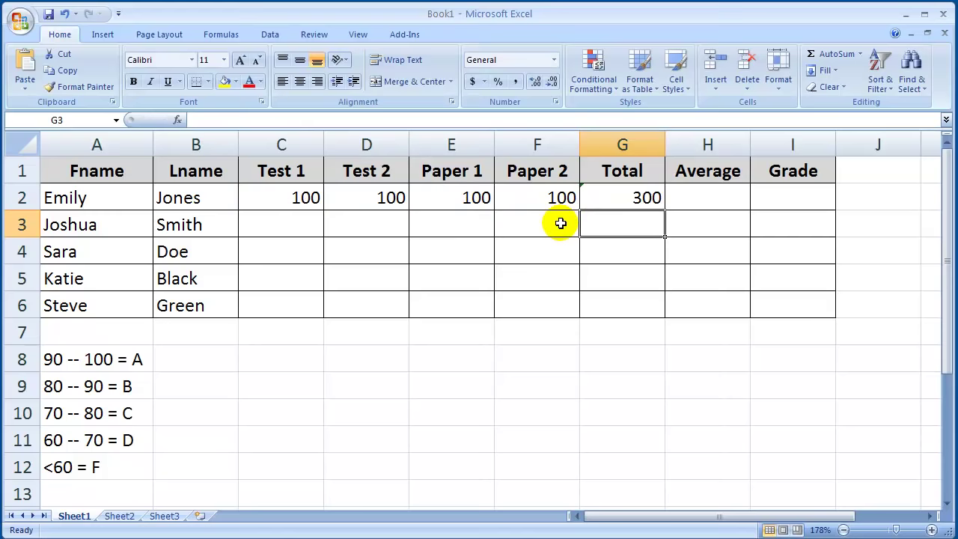
click(616, 197)
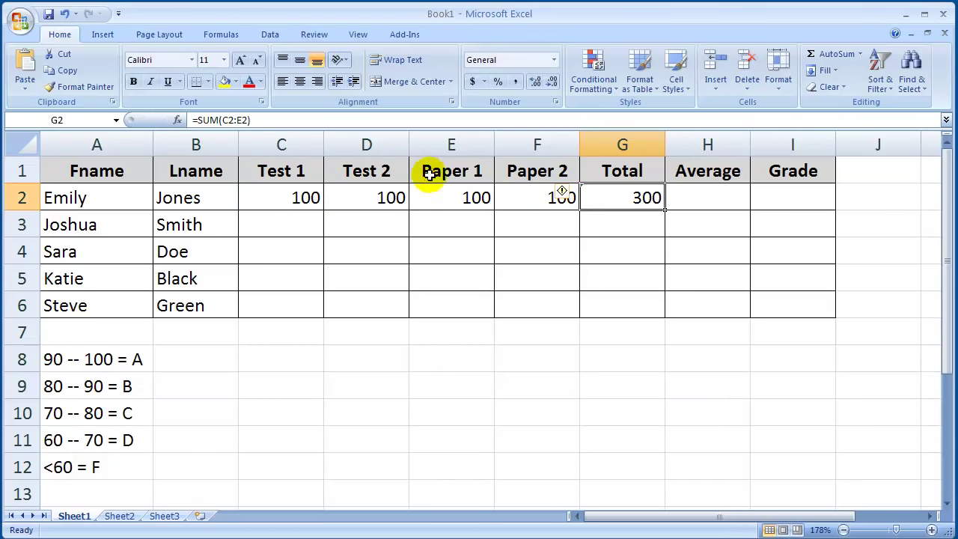
click(243, 120)
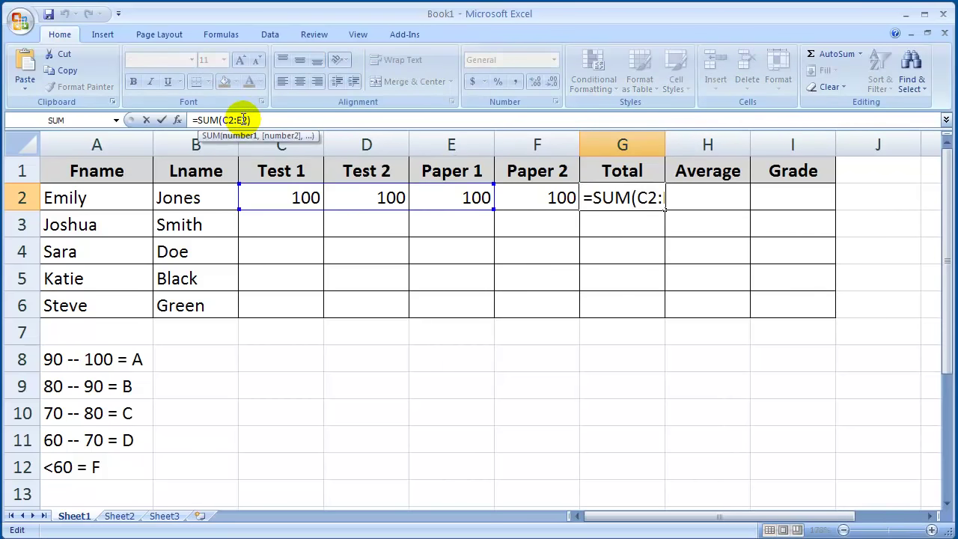
key(BackSpace)
text(f)
key(Return)
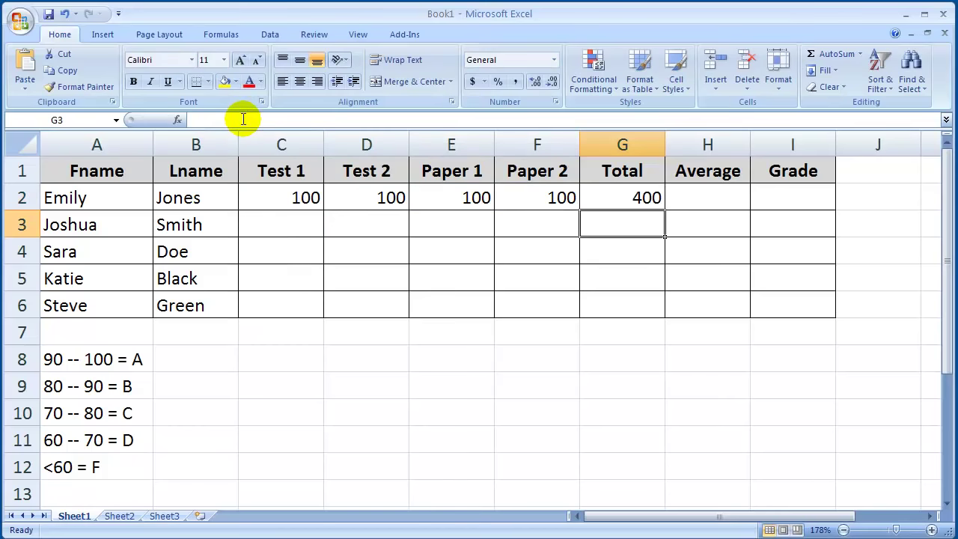
click(336, 198)
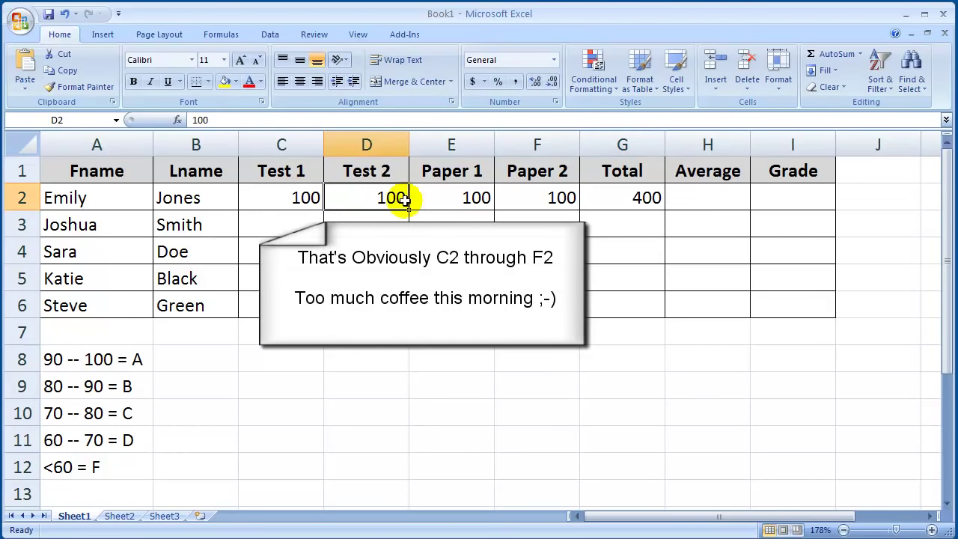
click(620, 199)
Step: Change the first student's Paper 1 score to 0 and Test 2 to 50
click(444, 195)
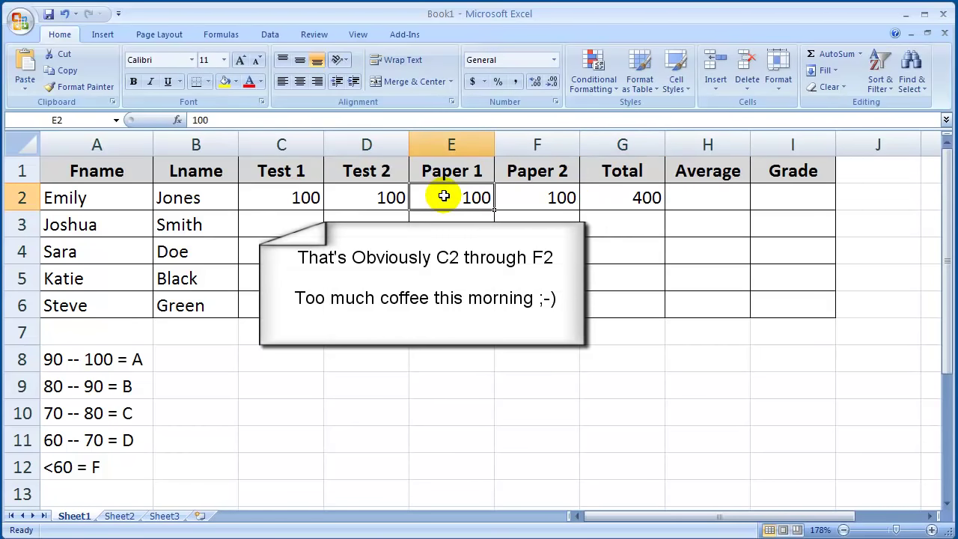
text(0)
key(Return)
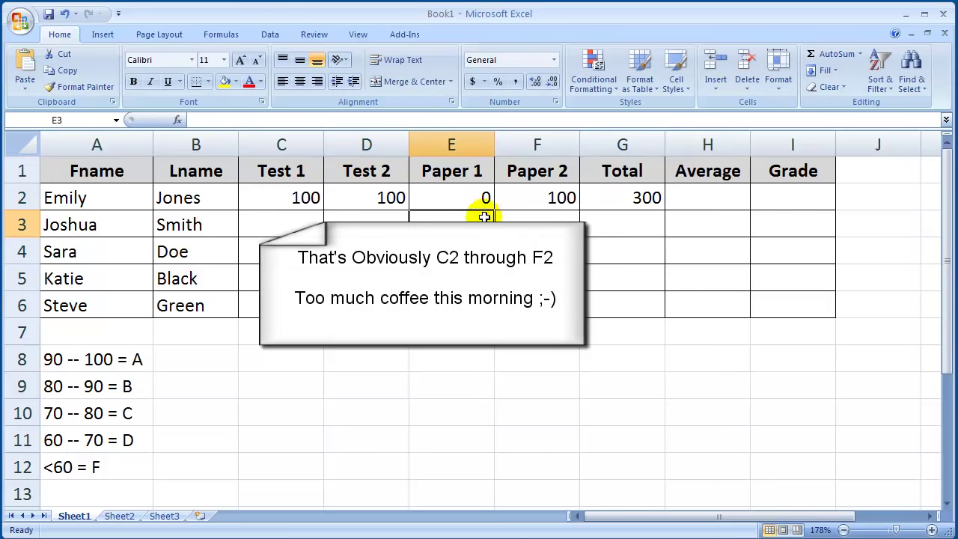
click(394, 197)
text(50)
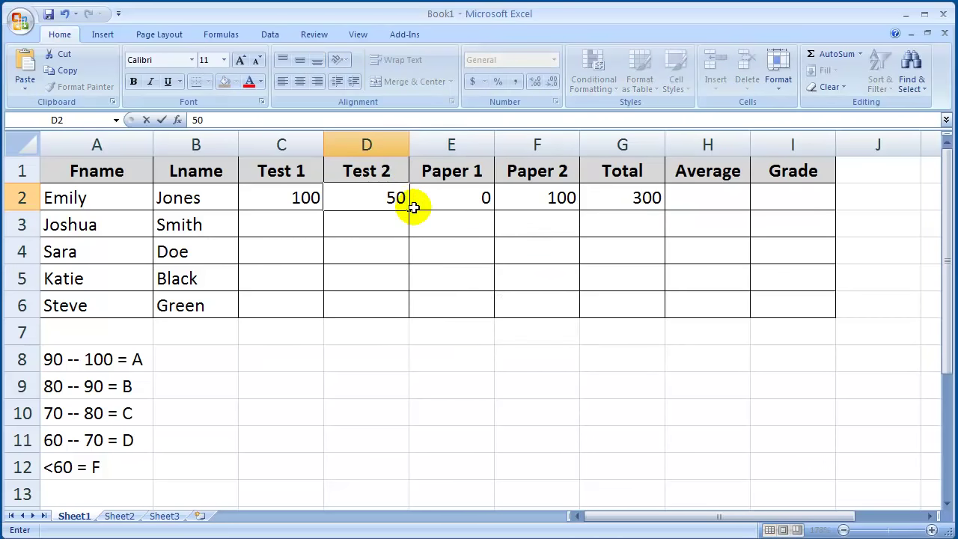
key(Return)
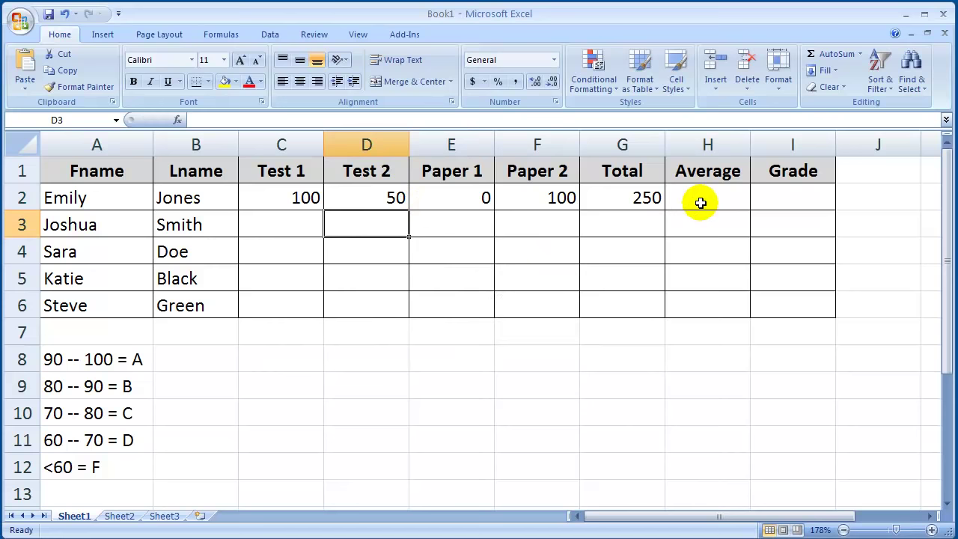
Step: Enter an AVERAGE formula over C2:F2 in the first student's Average cell H2
click(702, 199)
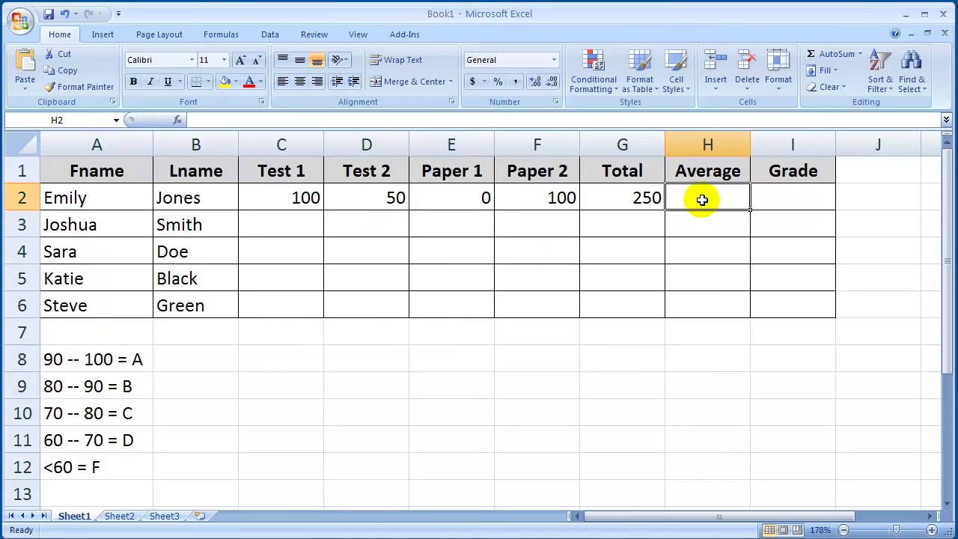
click(307, 119)
text(=)
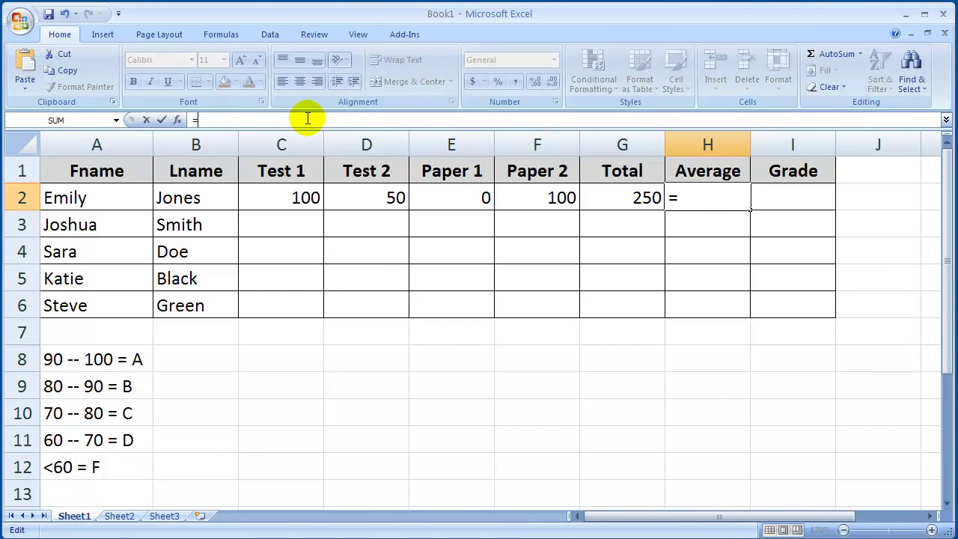
text(avertage)
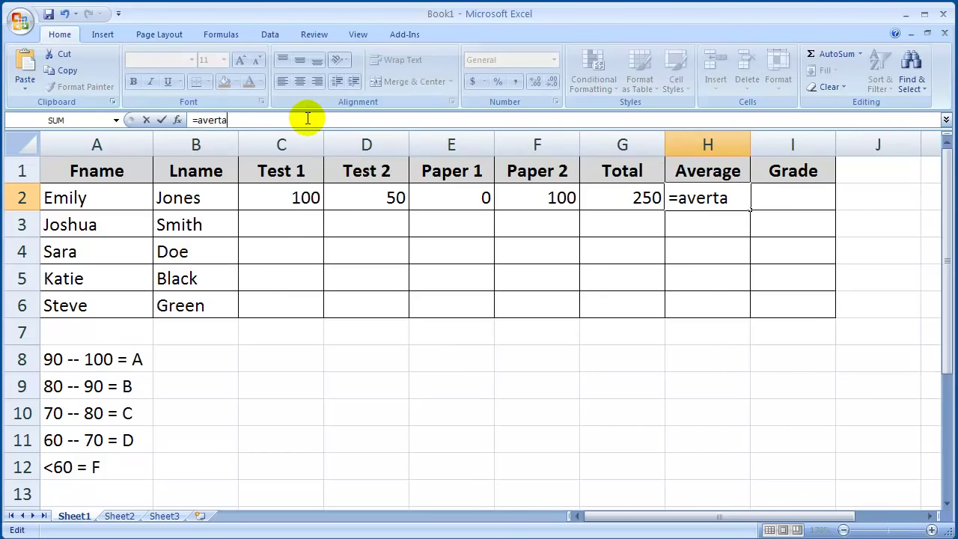
key(BackSpace)
key(BackSpace)
key(BackSpace)
key(BackSpace)
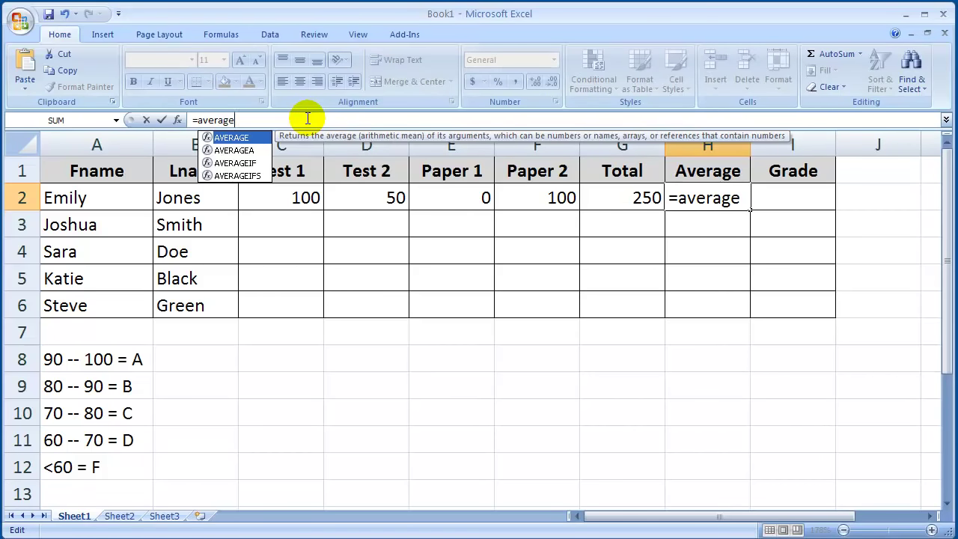
double_click(232, 138)
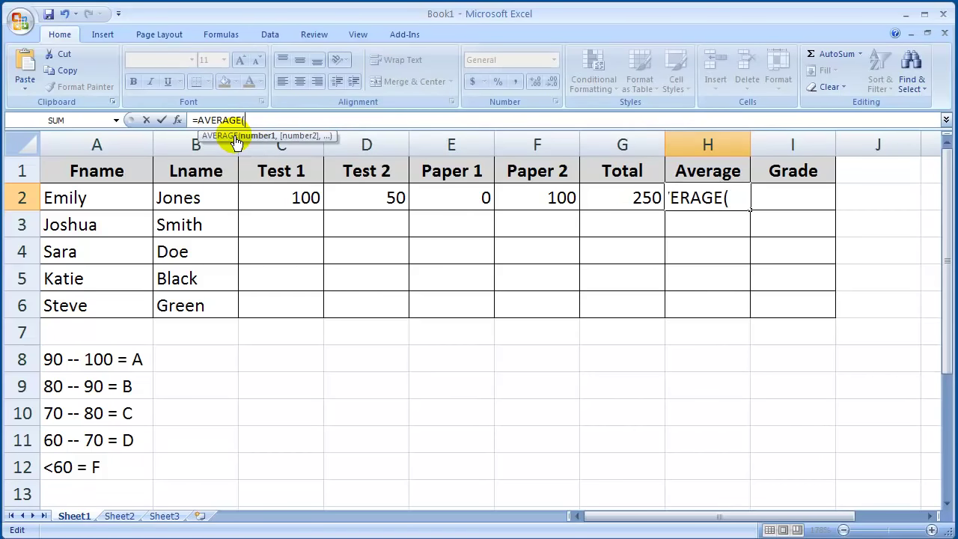
drag(274, 197, 530, 209)
key(Return)
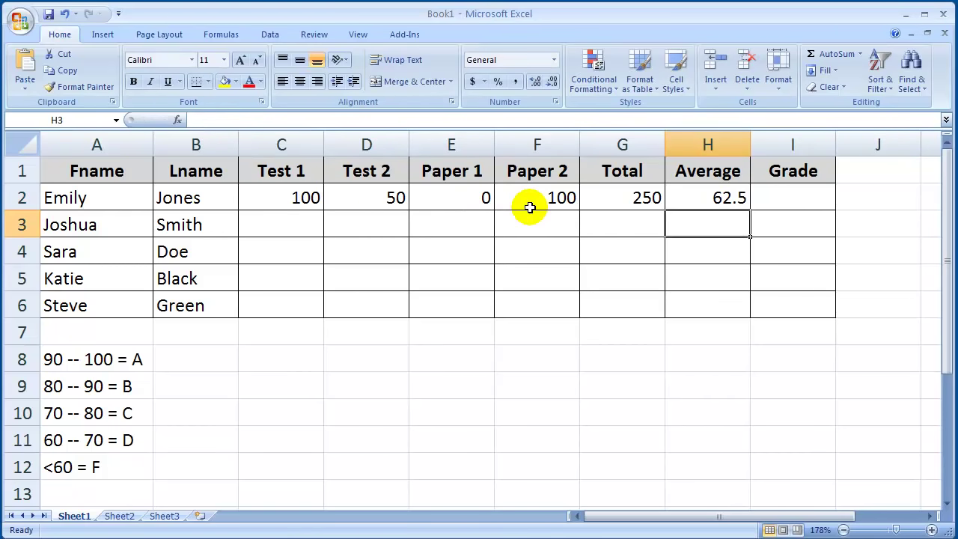
Step: Set the Paper 1 and Test 2 scores back to 100
click(453, 197)
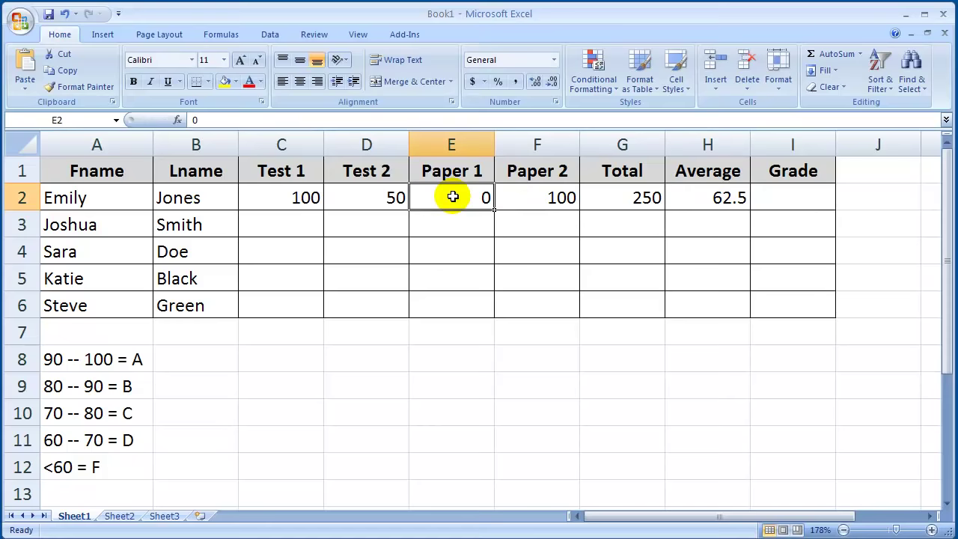
text(100)
key(Return)
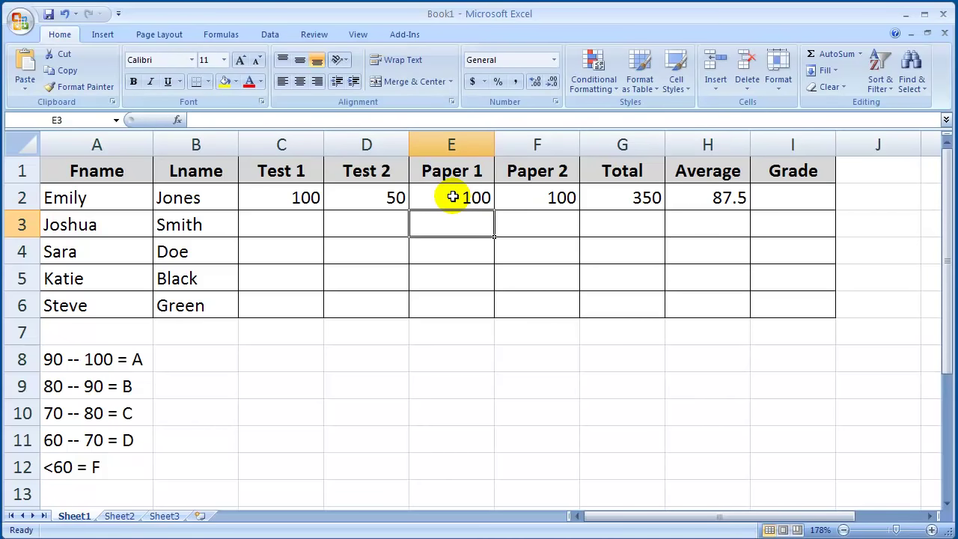
click(357, 196)
text(100)
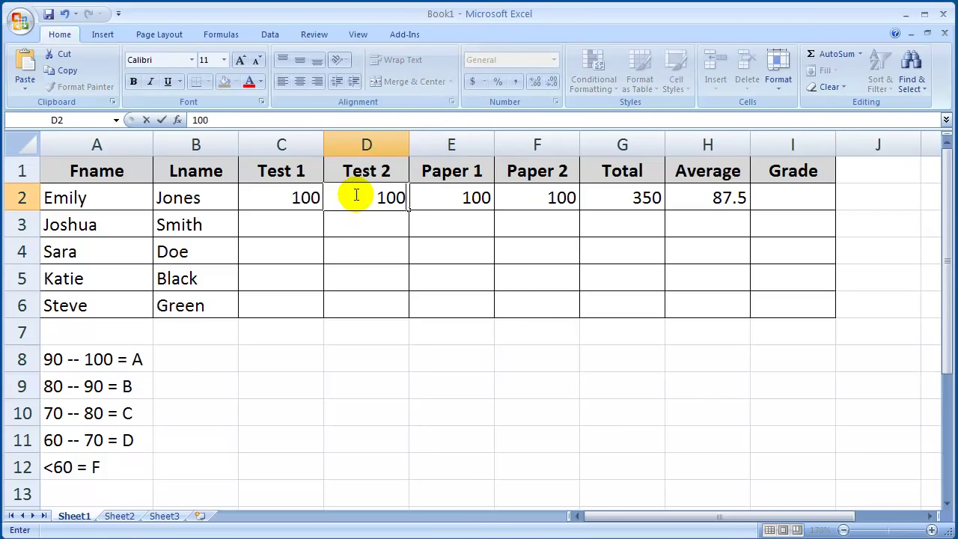
key(Return)
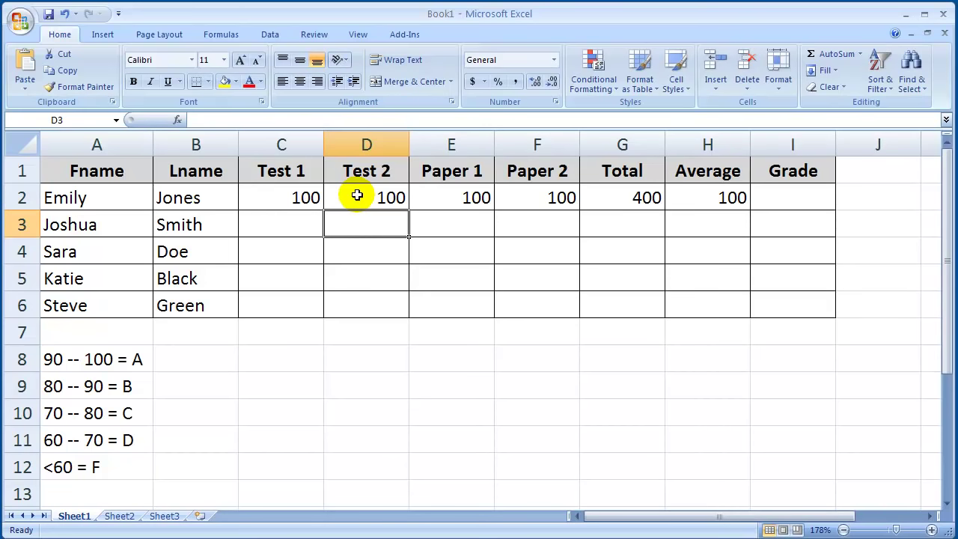
Step: Begin the I2 grade formula as =IF(h2>=90,"A", so 90 or more gives A
click(780, 200)
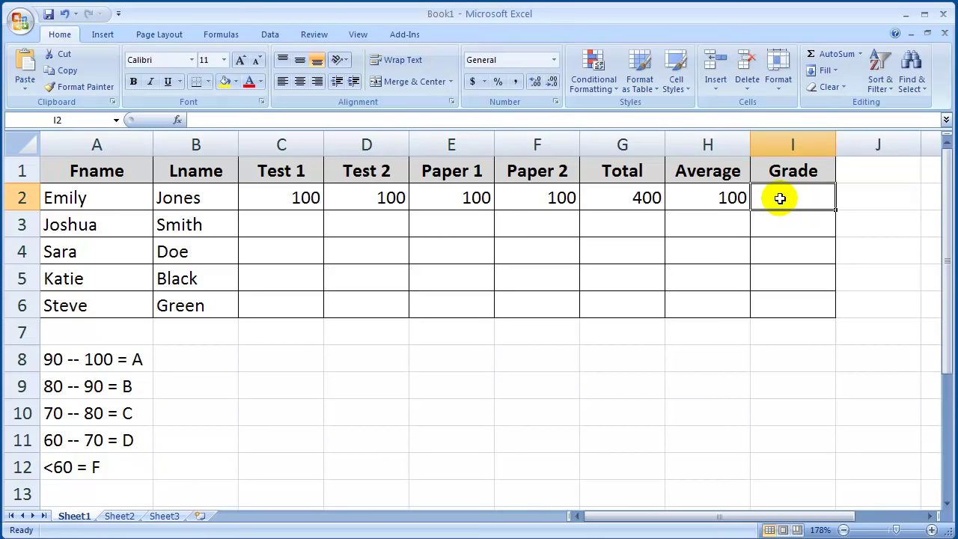
click(722, 196)
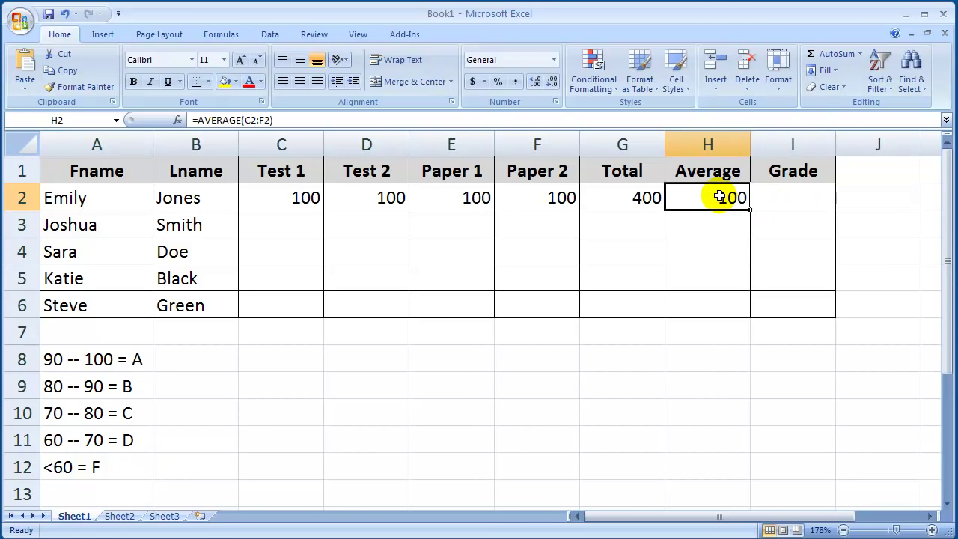
click(629, 196)
click(782, 197)
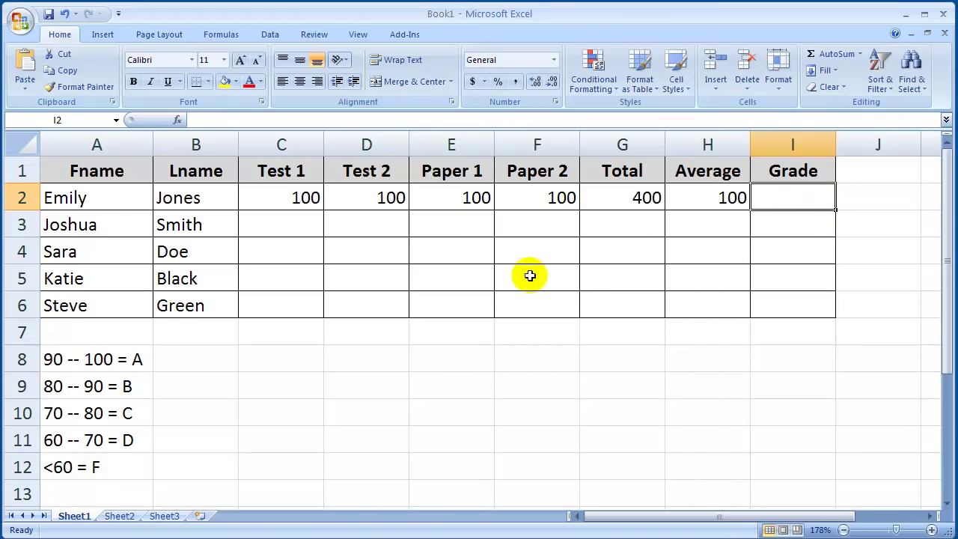
click(252, 118)
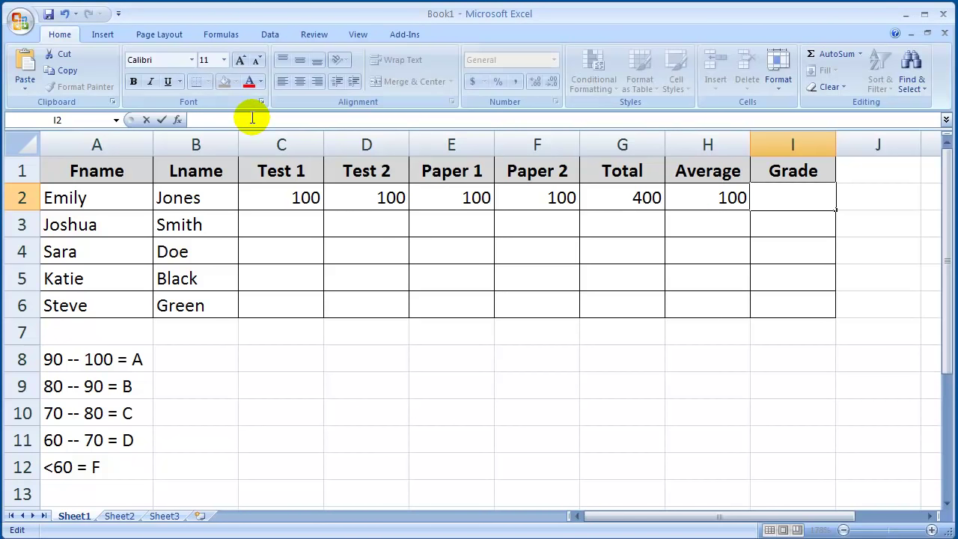
text(=if)
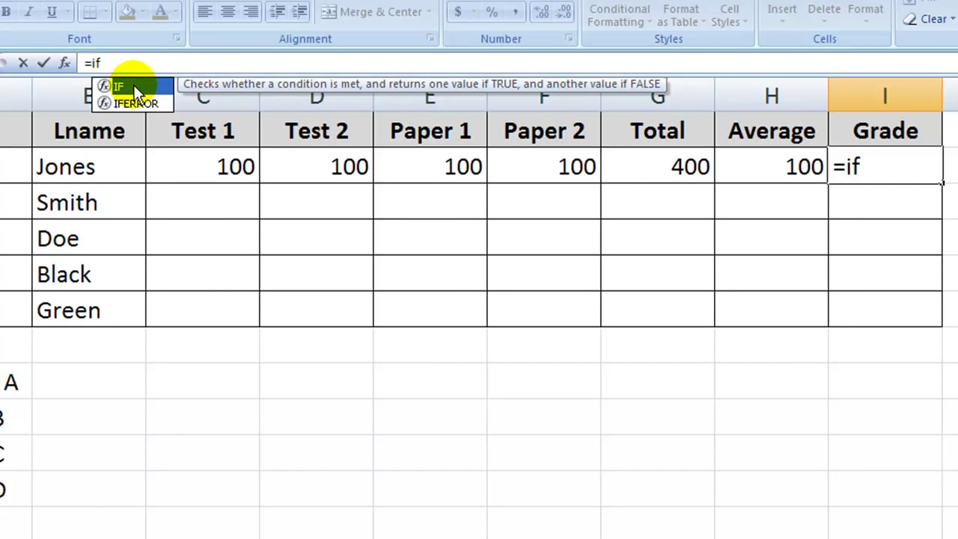
double_click(133, 85)
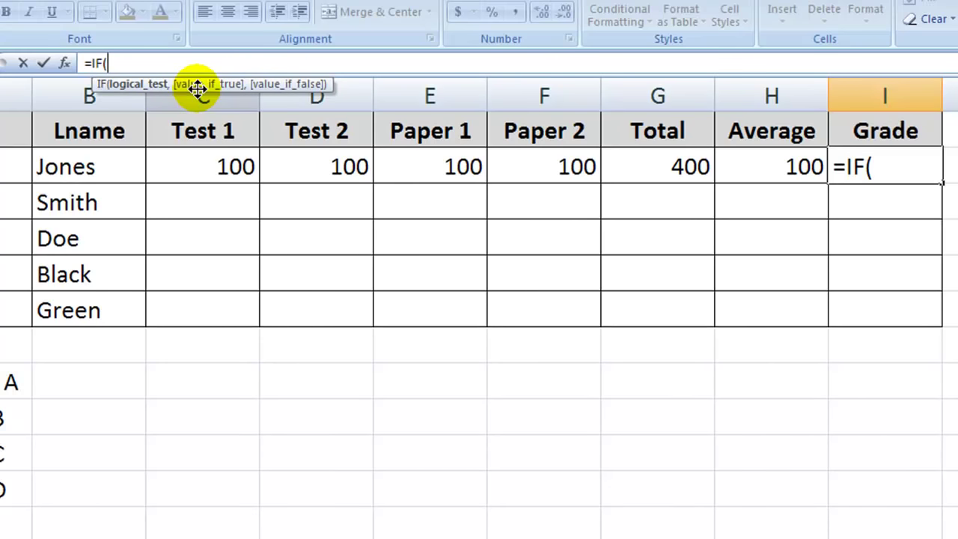
text(h2)
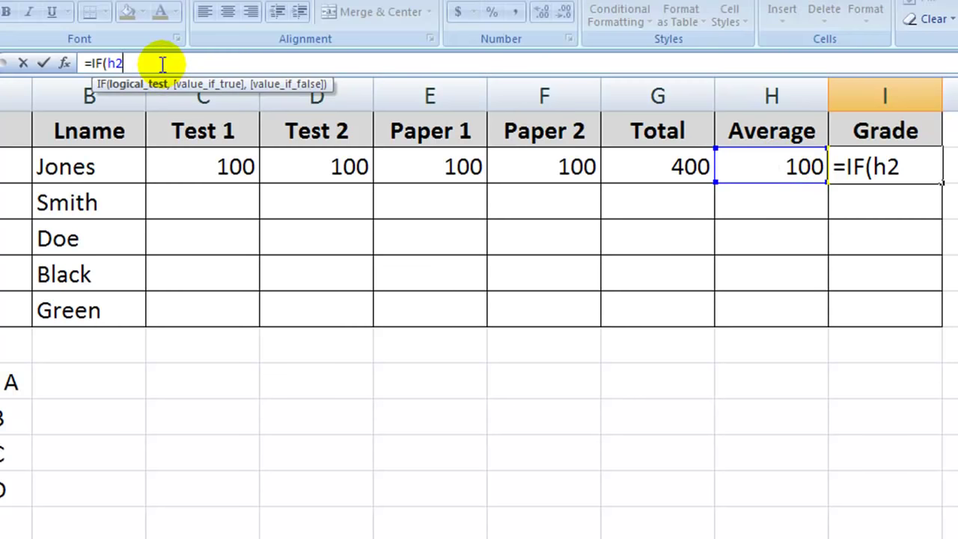
text(>=)
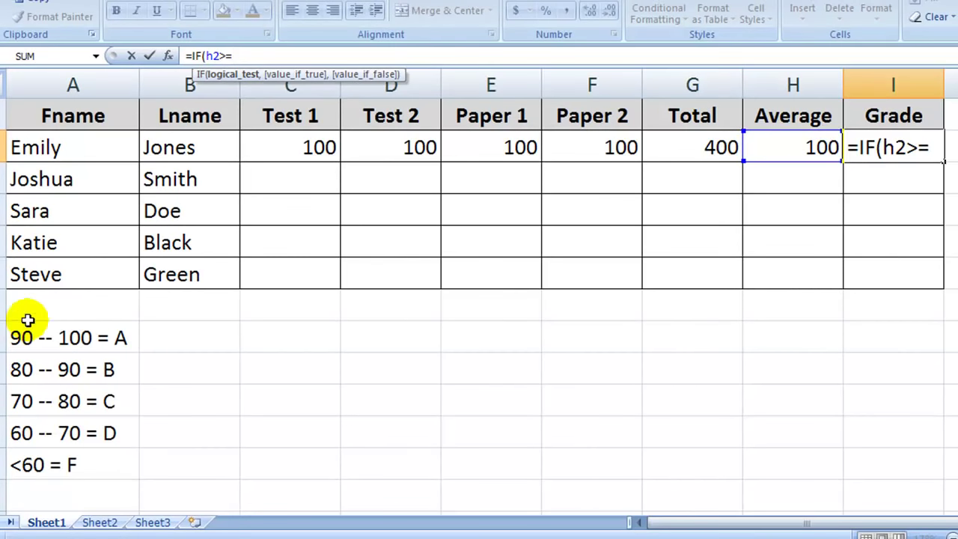
text(90,"A)
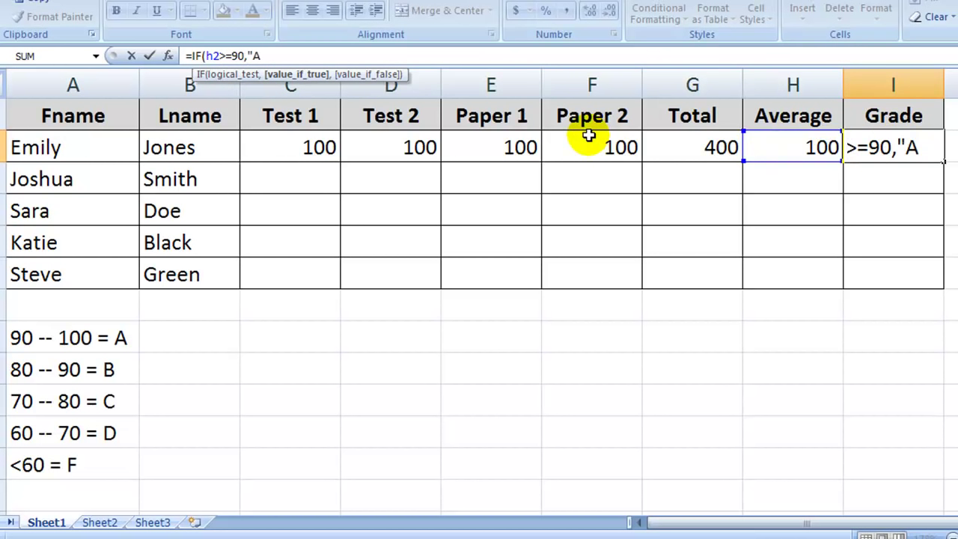
text(",)
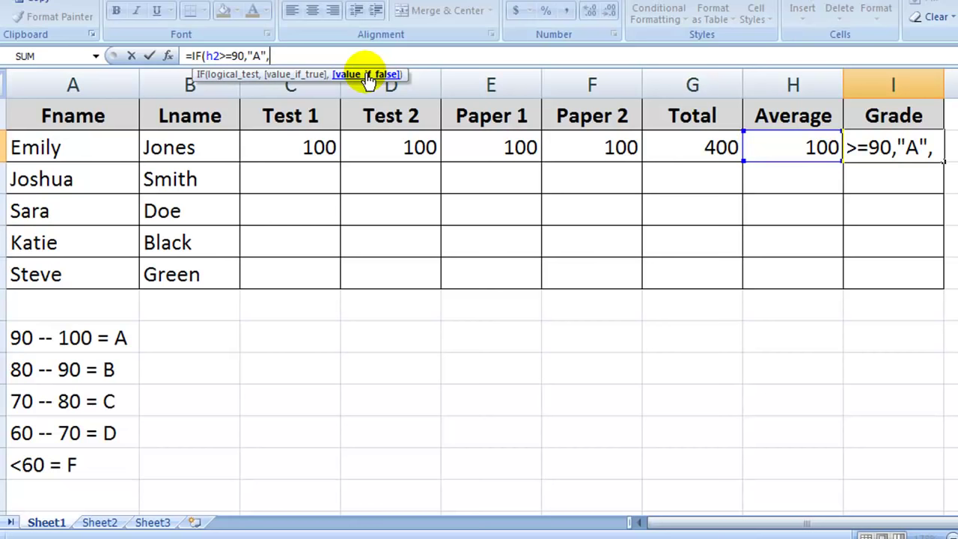
Step: Append if(h2>=80,"B",if(h2>=70,"C" to the grade formula in I2
text(if)
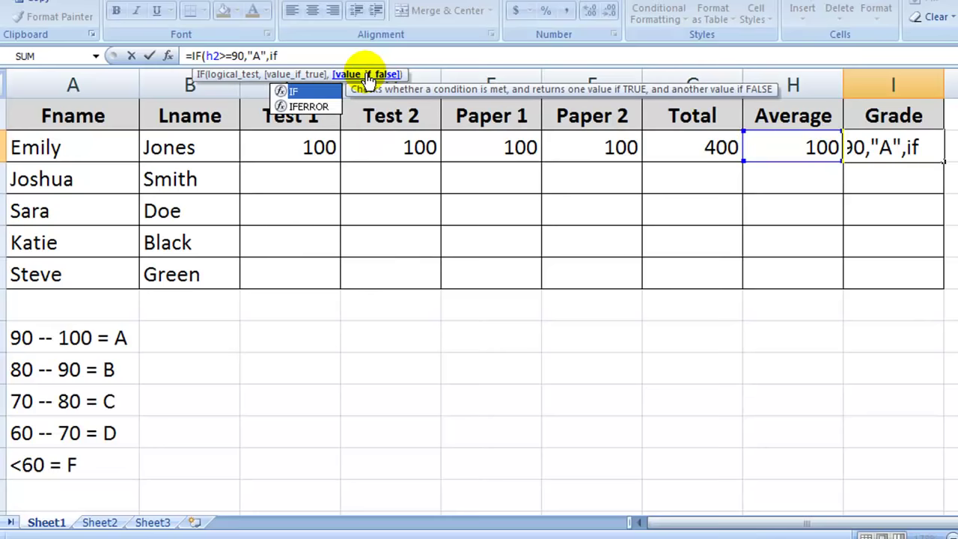
text(()
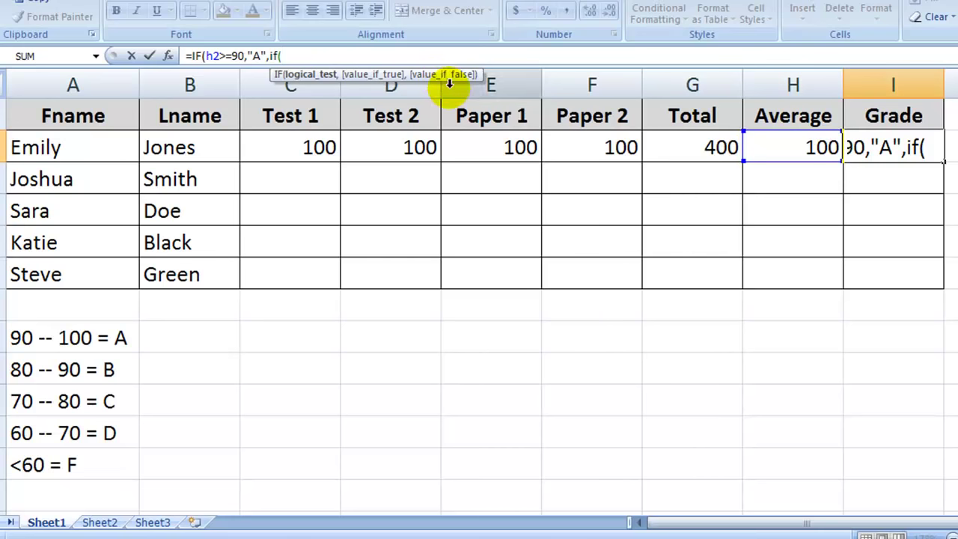
text(h2)
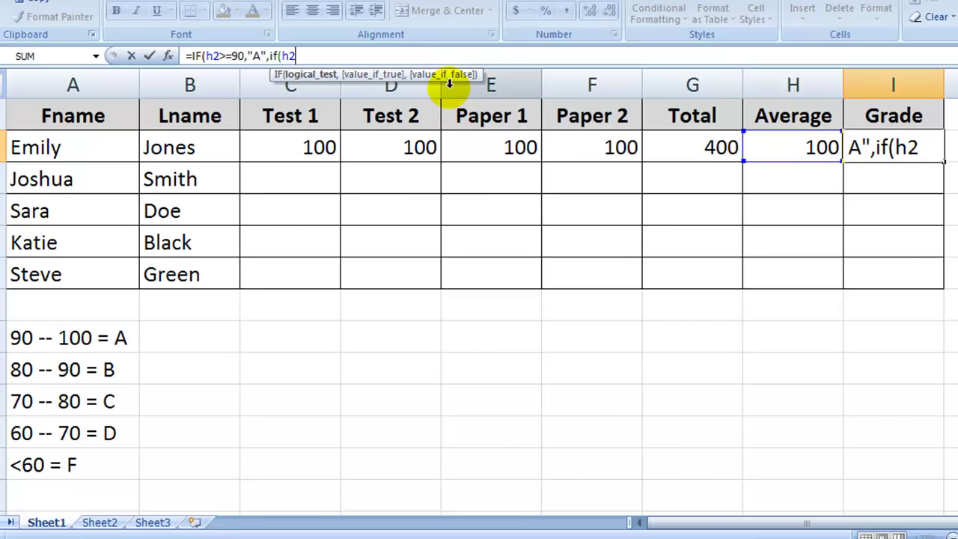
text(>=)
text(80)
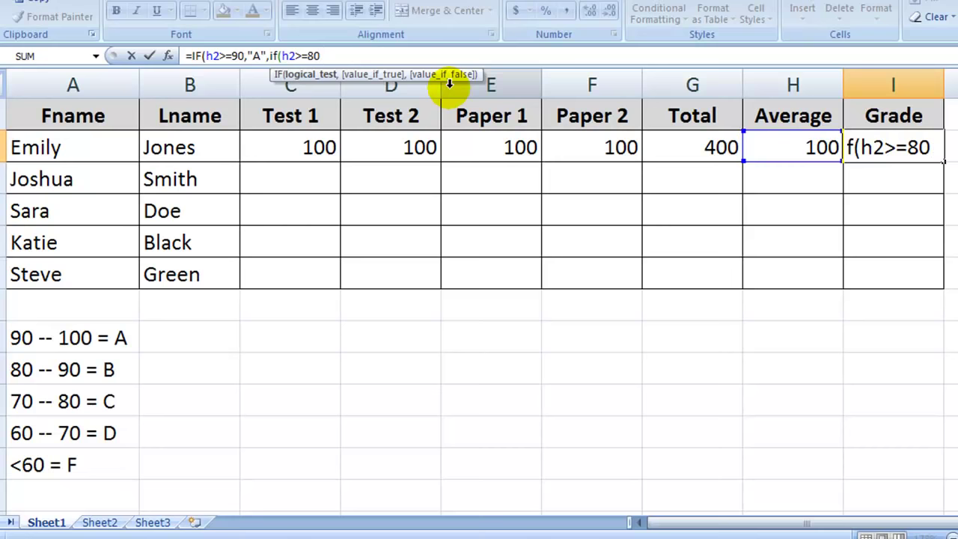
text(,"B)
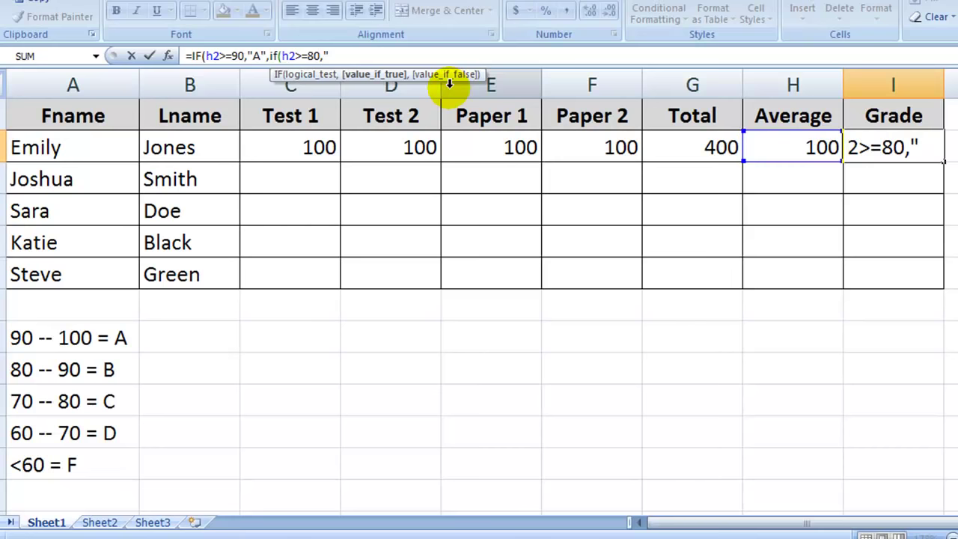
text(",)
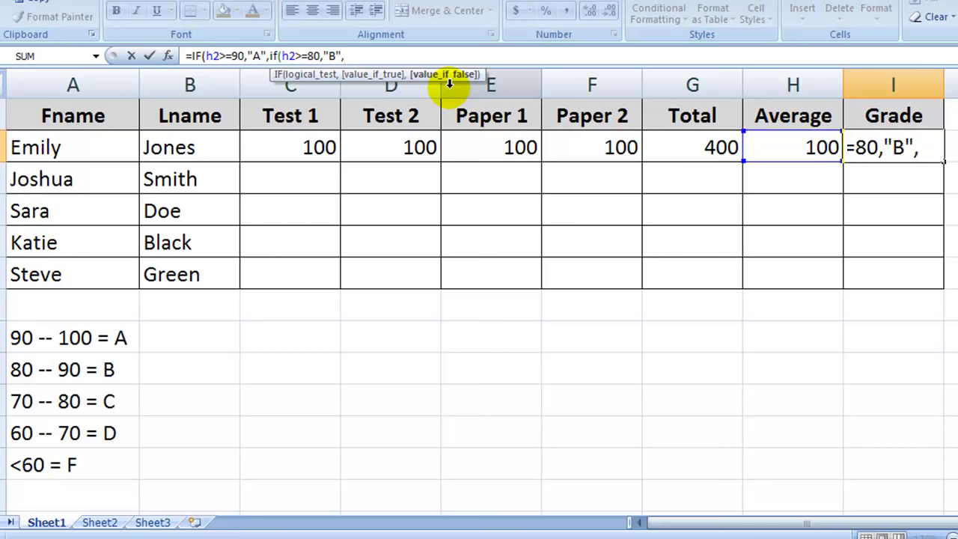
text(if()
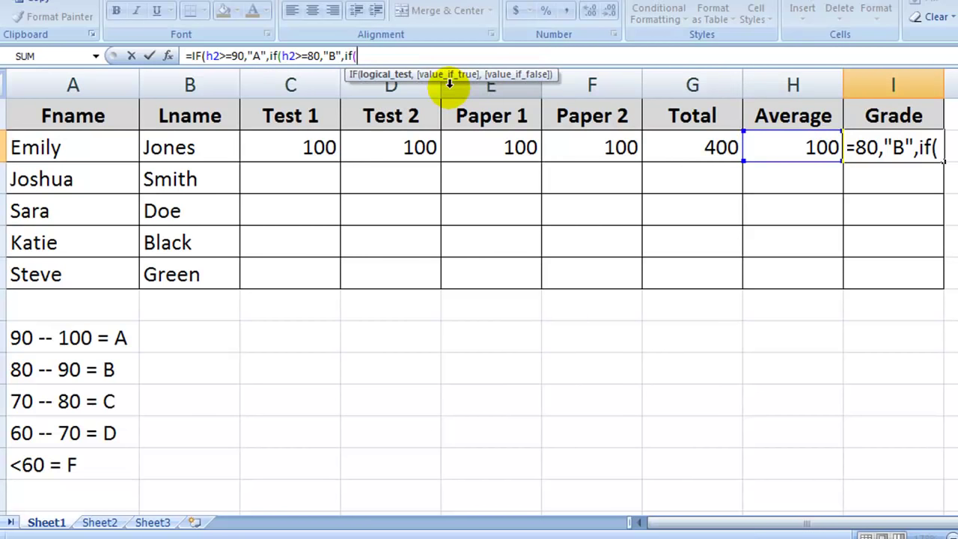
text(h2)
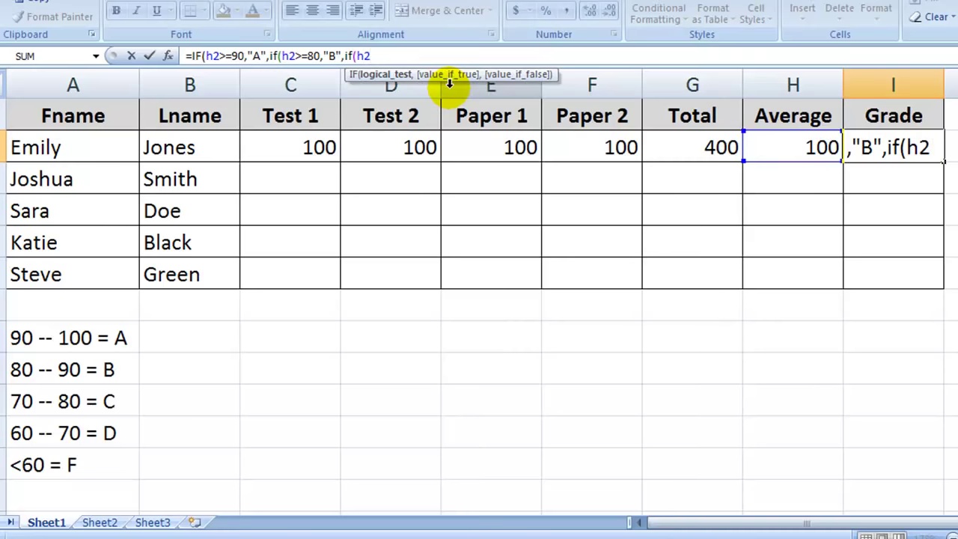
text(>)
text(=)
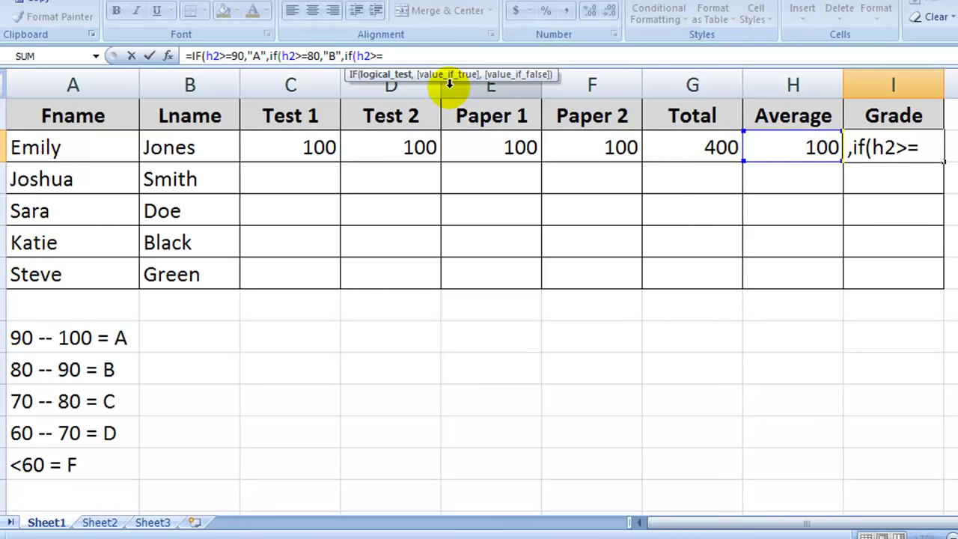
text(70,)
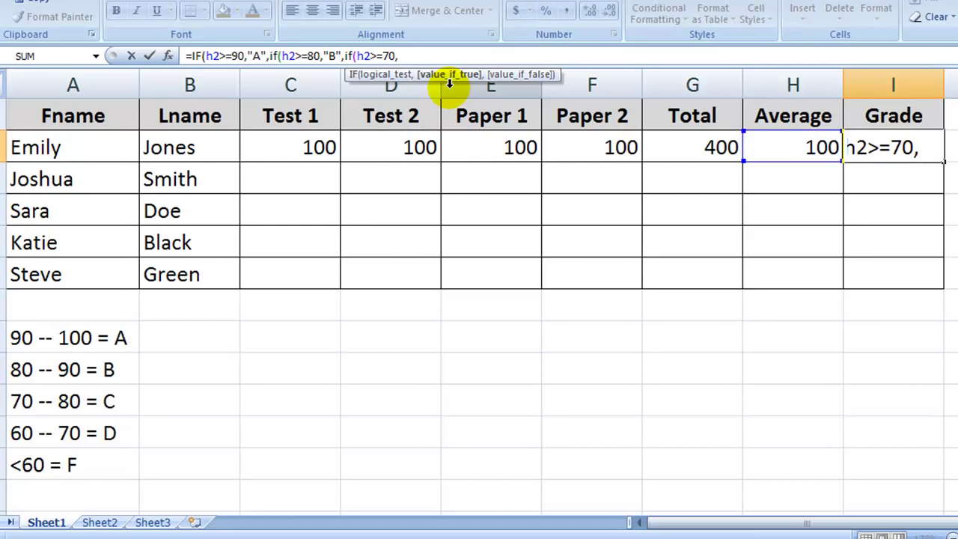
text("C")
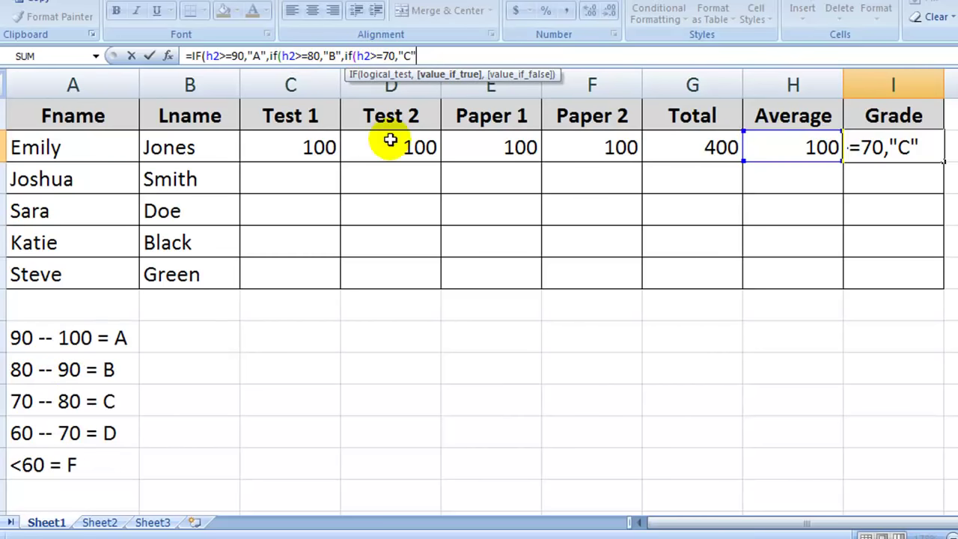
Step: Finish the formula with ,if(h2>=60,"D","F") plus closing parentheses and enter it, showing A
text(,)
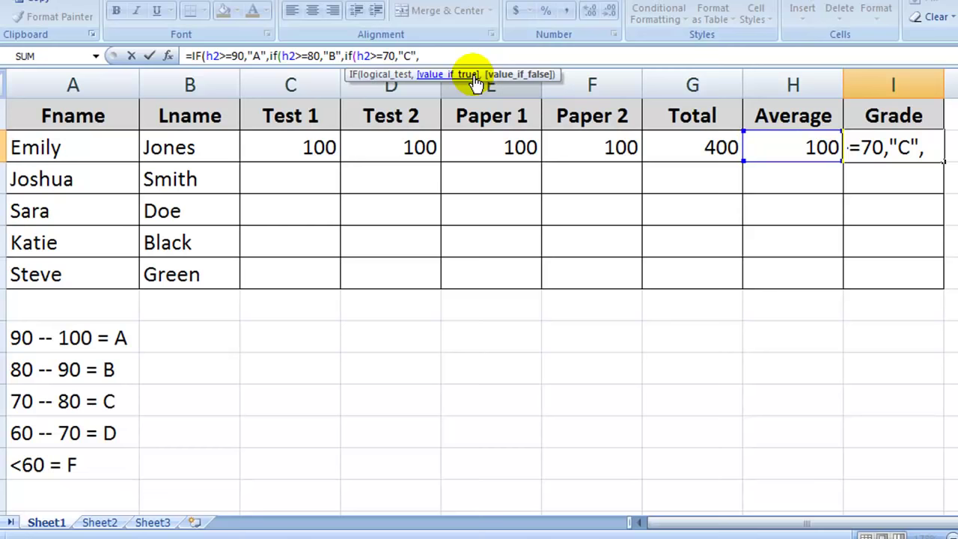
text(if(h2)
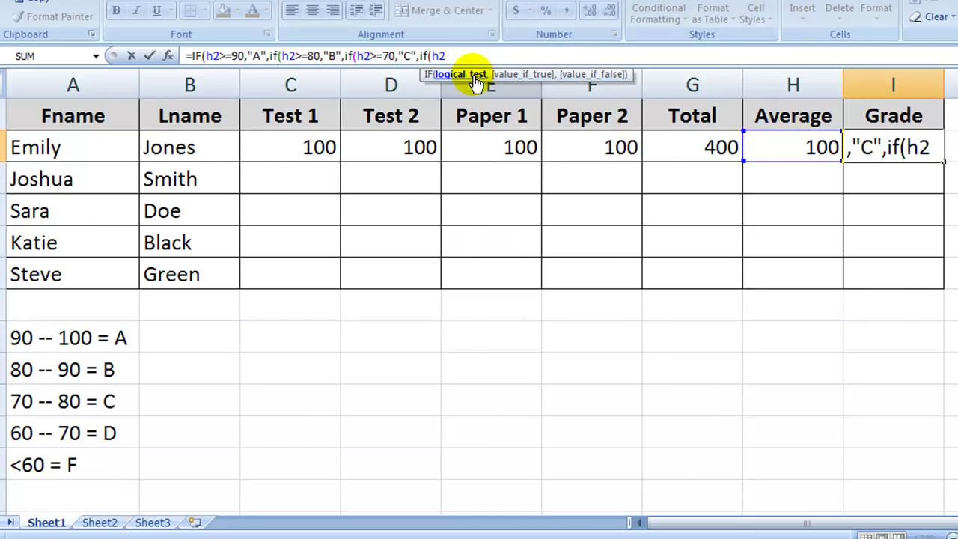
text(>=)
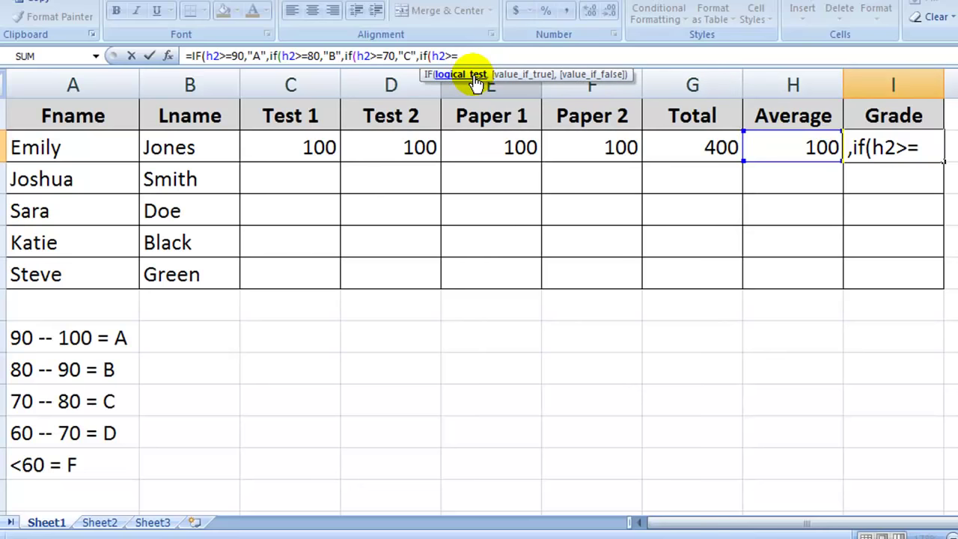
text(60,)
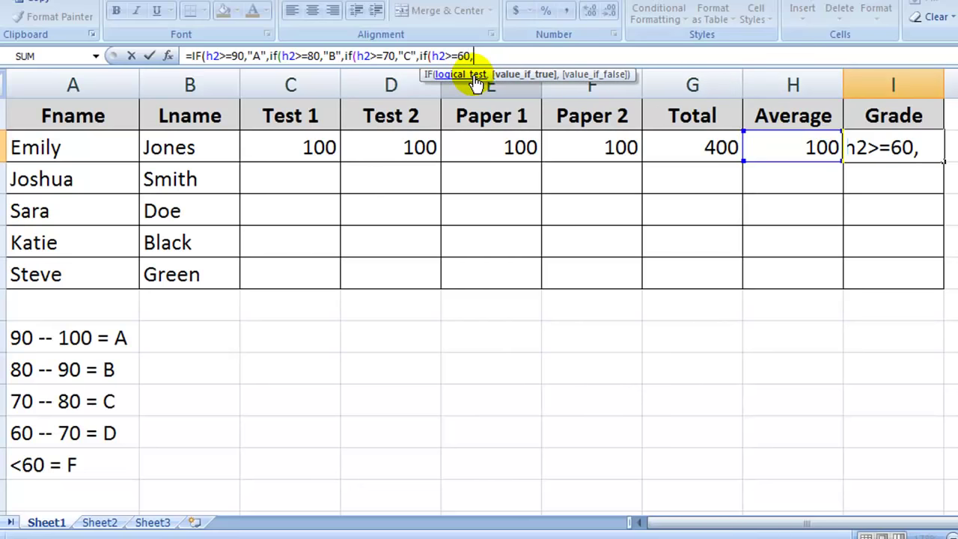
text("D",)
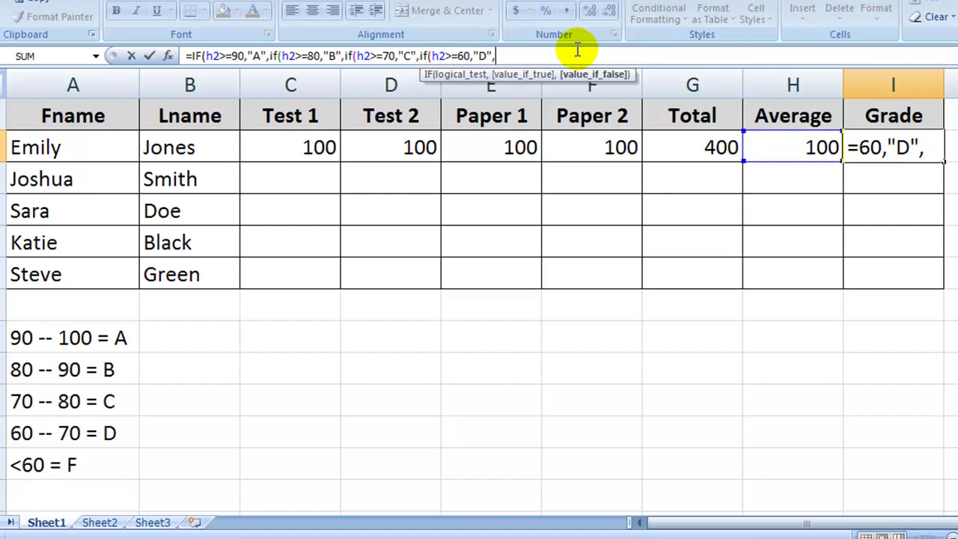
text("F")
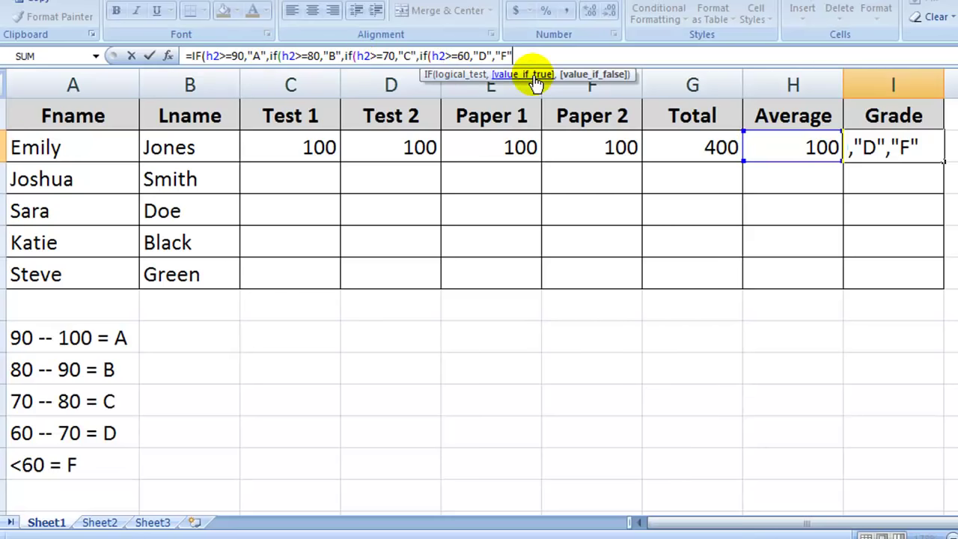
text()))))
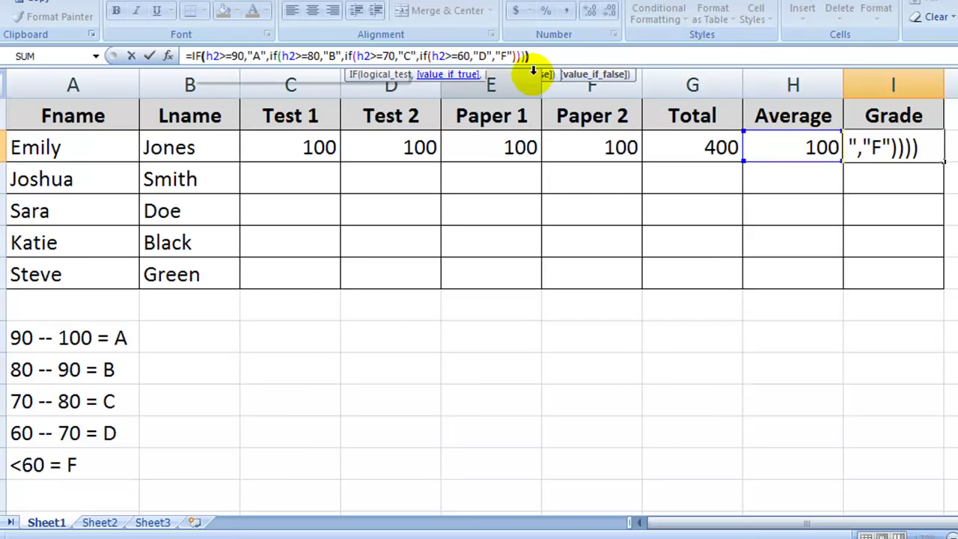
key(Return)
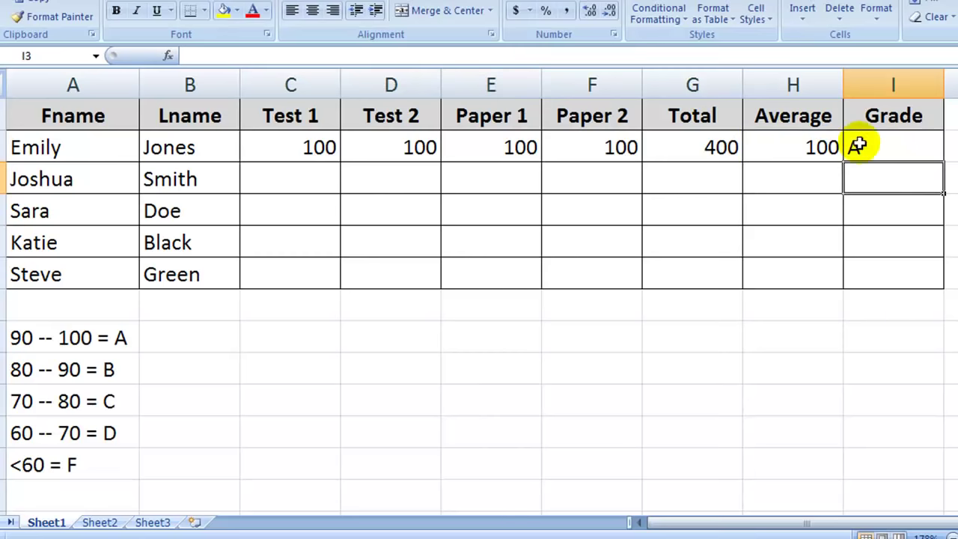
Step: Change Paper 1 to 70 and Test 2 to 68, giving an 84.5 average and grade B
click(895, 147)
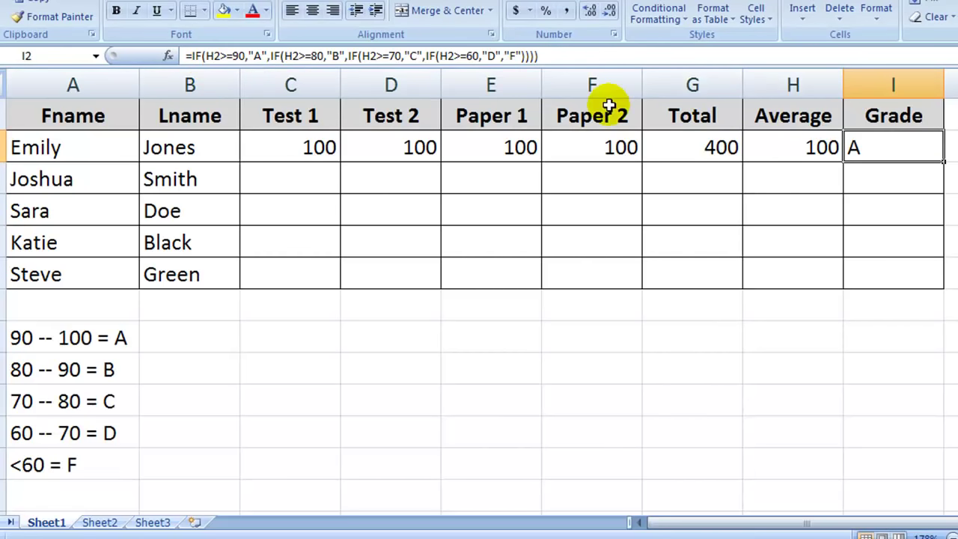
click(491, 151)
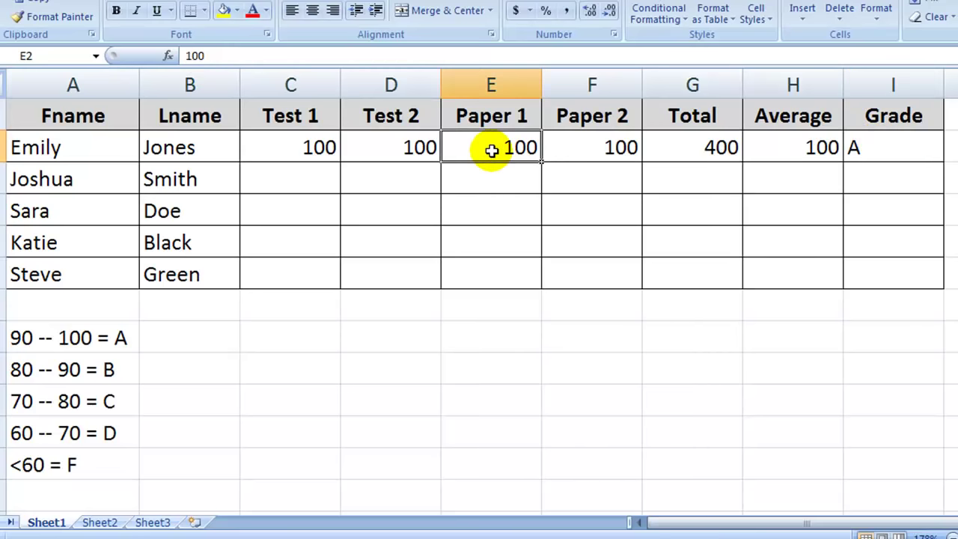
text(70)
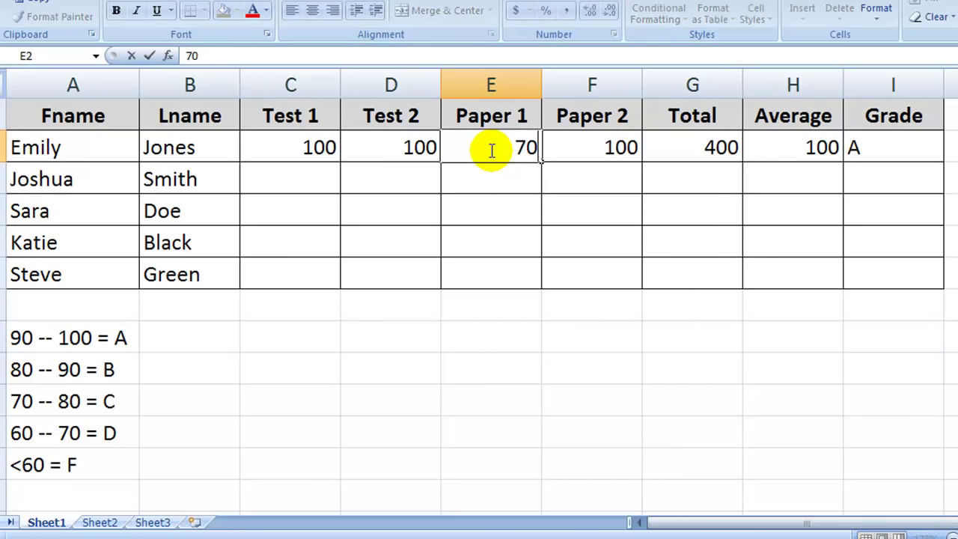
key(Return)
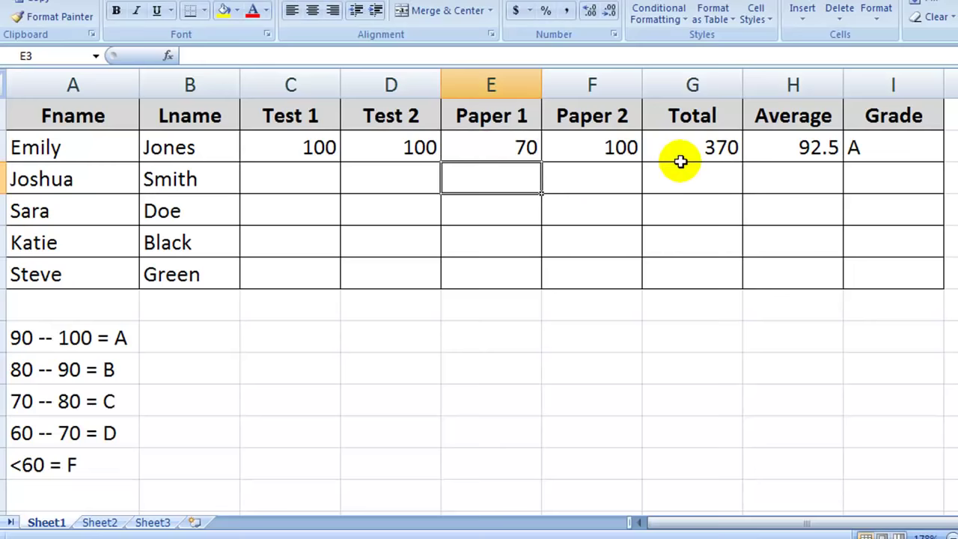
click(527, 153)
click(397, 149)
text(6)
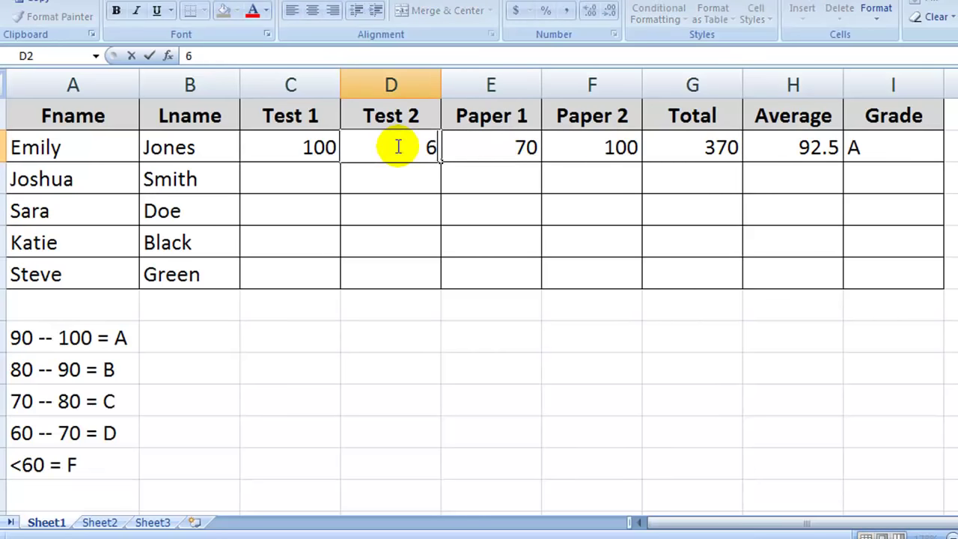
text(8)
key(Return)
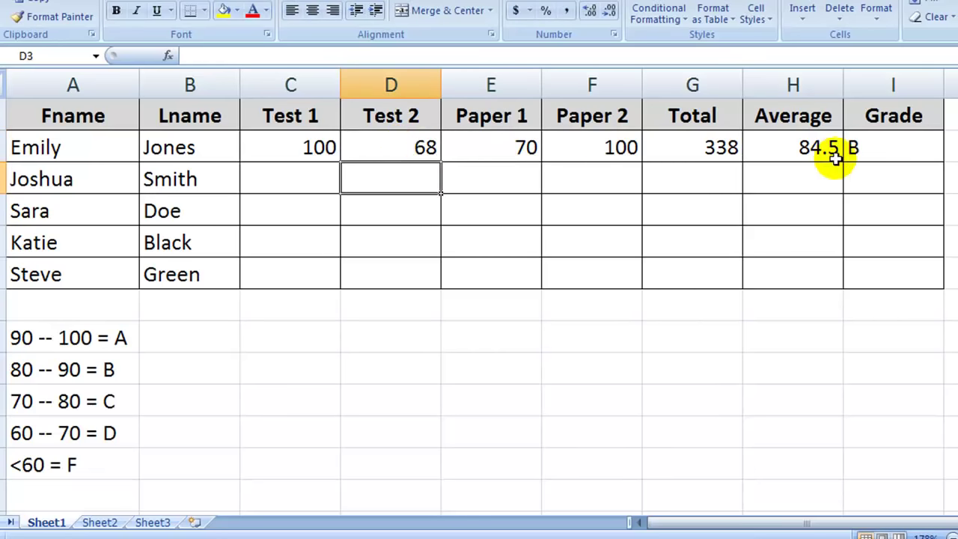
click(875, 146)
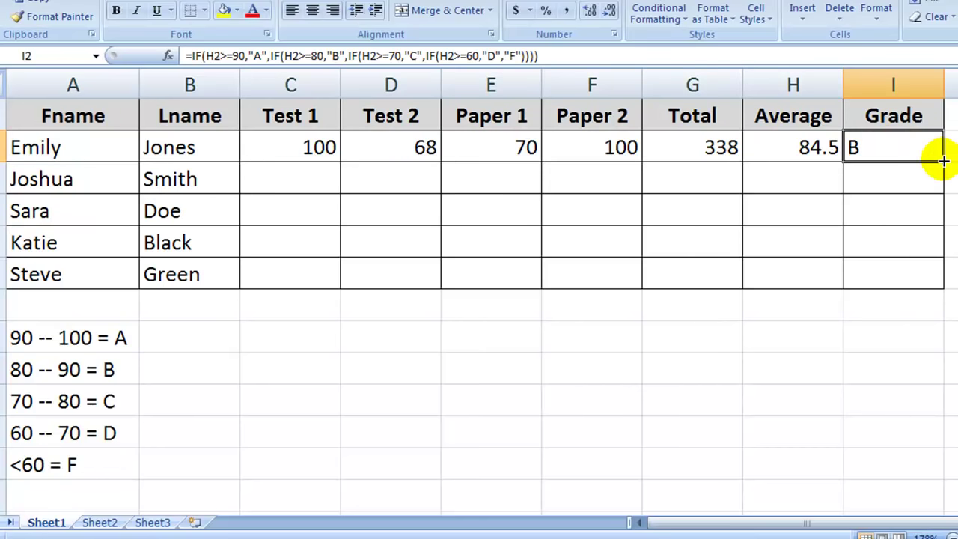